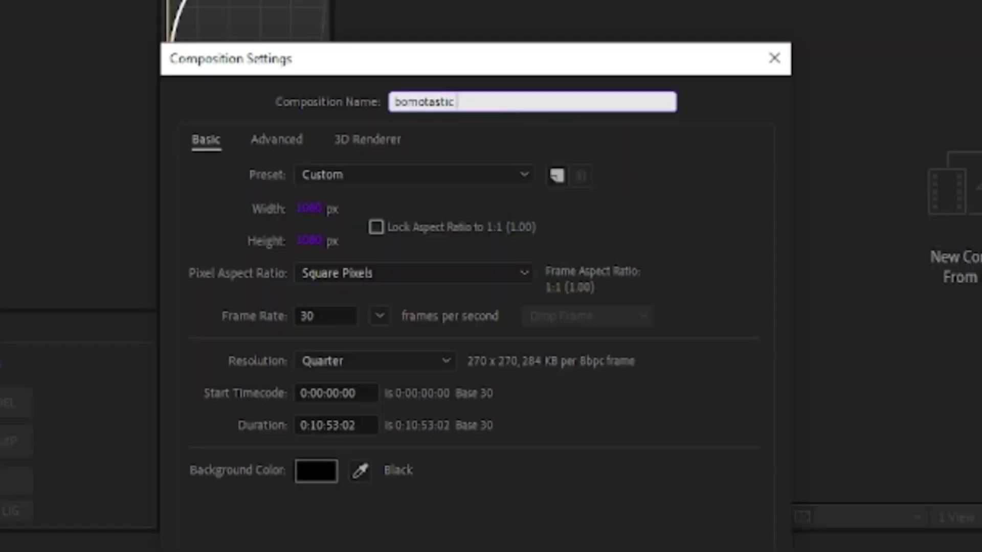
Step: Name the new 1080 x 1080 px composition "bomotastic SIDEYEYEYEYEYEYEYE" and create it
{"action": "type", "text": "YLYLYLYLYLYL"}
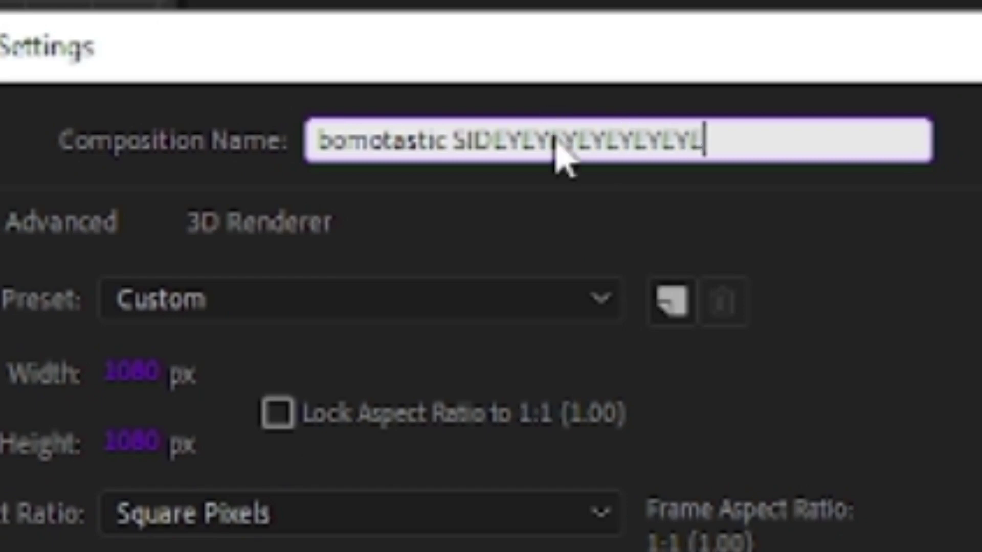
{"action": "key", "text": "Return"}
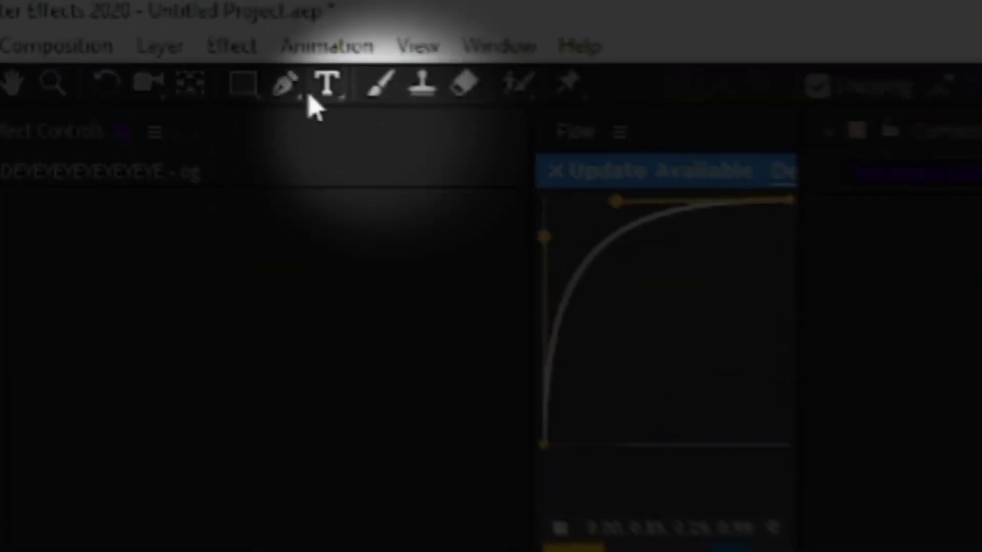
Step: Draw a closed Pen tool mask around the mouth opening of the orange ski mask on the og layer
{"action": "left_click", "coordinate": [369, 122]}
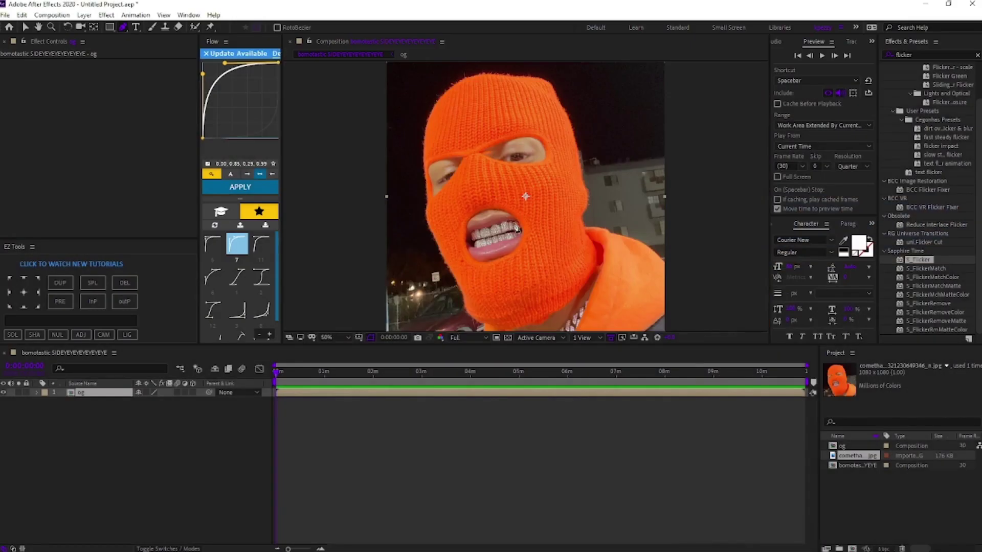
{"action": "scroll", "coordinate": [486, 245], "scroll_direction": "up", "scroll_amount": 4}
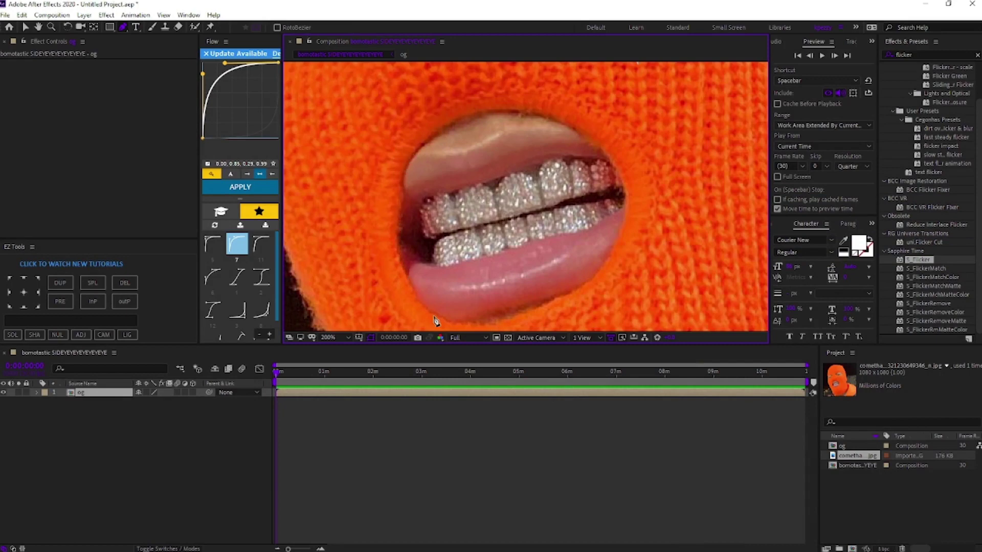
{"action": "left_click", "coordinate": [476, 114]}
{"action": "left_click", "coordinate": [441, 129]}
{"action": "left_click", "coordinate": [403, 187]}
{"action": "left_click", "coordinate": [402, 214]}
{"action": "left_click", "coordinate": [396, 251]}
{"action": "left_click", "coordinate": [409, 284]}
{"action": "left_click_drag", "start_coordinate": [489, 321], "coordinate": [549, 310]}
{"action": "left_click", "coordinate": [604, 264]}
{"action": "left_click_drag", "start_coordinate": [614, 162], "coordinate": [586, 105]}
{"action": "left_click", "coordinate": [476, 114]}
{"action": "left_click", "coordinate": [25, 28]}
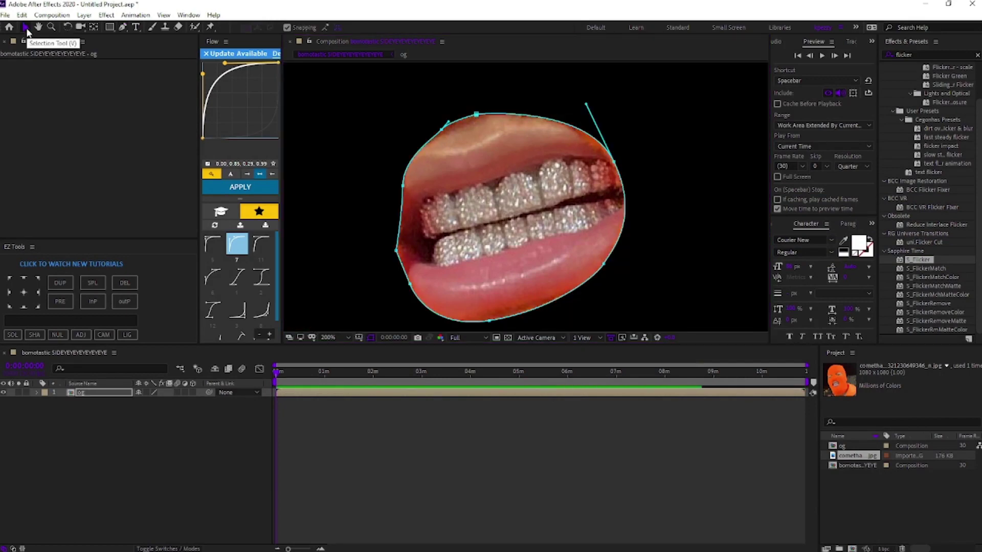
Step: Duplicate the masked og layer and invert Mask 1 on the upper copy
{"action": "left_click", "coordinate": [307, 394]}
{"action": "key", "text": "ctrl+d"}
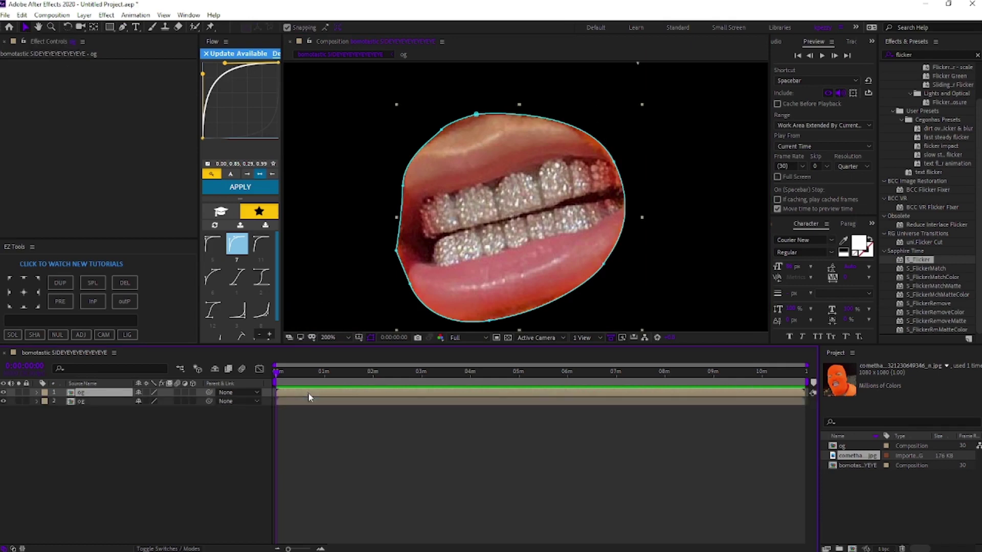
{"action": "key", "text": "m"}
{"action": "key", "text": "m"}
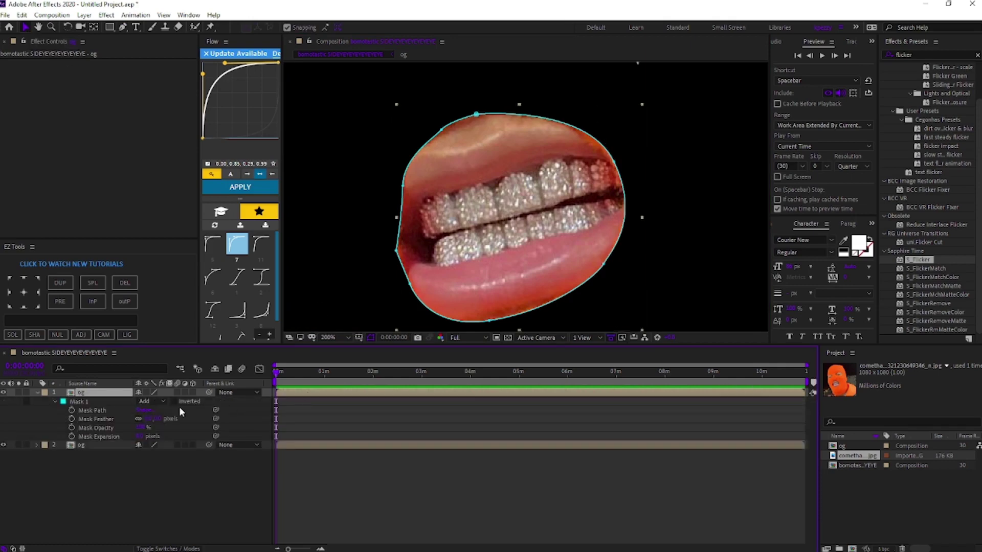
{"action": "left_click", "coordinate": [174, 402]}
{"action": "key", "text": "comma"}
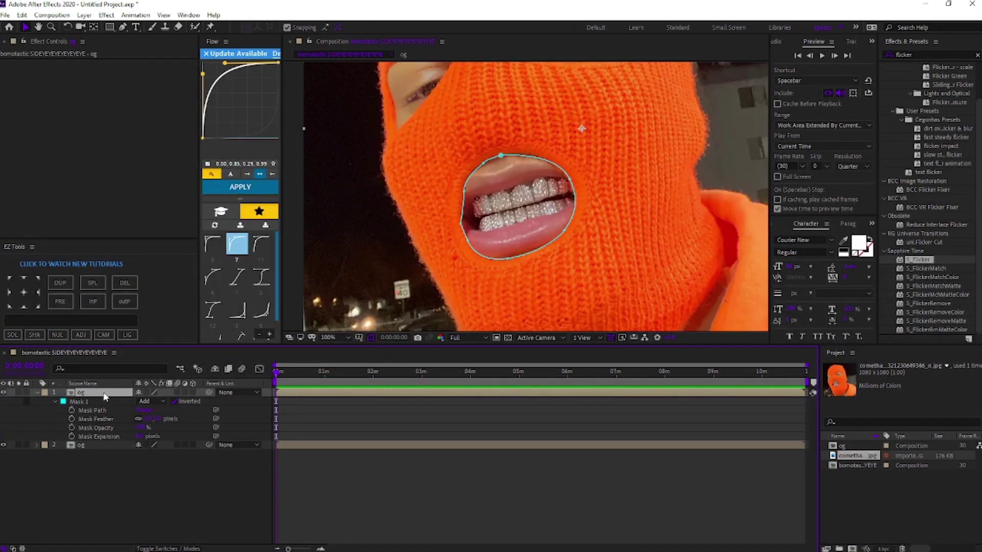
Step: Hide the lower og layer containing the mouth, and enable motion blur on the whole stack of og layers
{"action": "left_click", "coordinate": [37, 393]}
{"action": "left_click", "coordinate": [4, 402]}
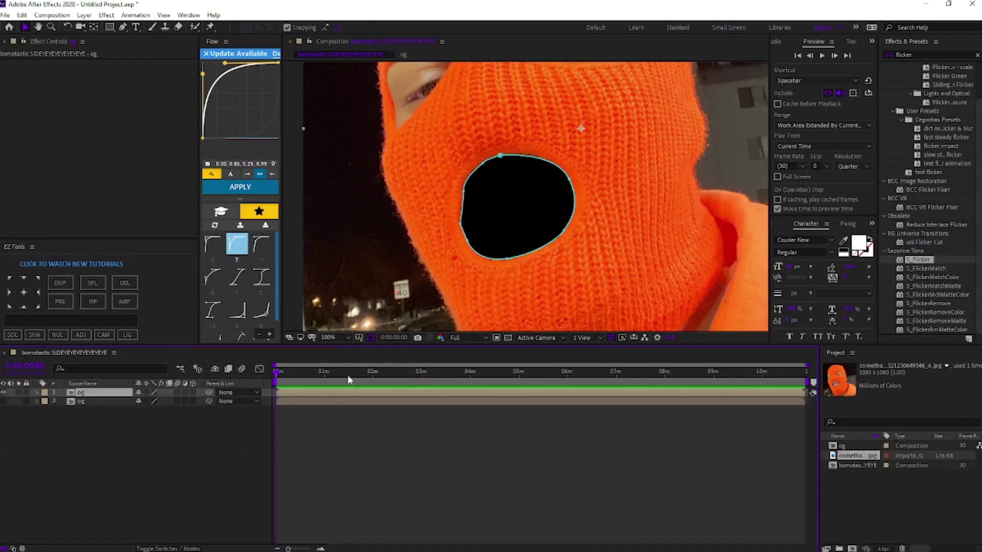
{"action": "key", "text": "comma"}
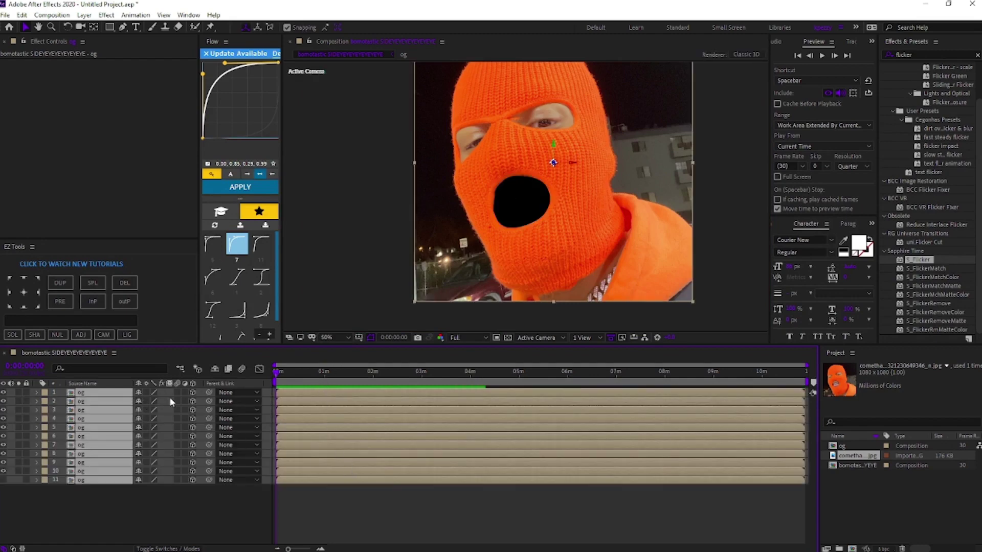
{"action": "left_click", "coordinate": [177, 392]}
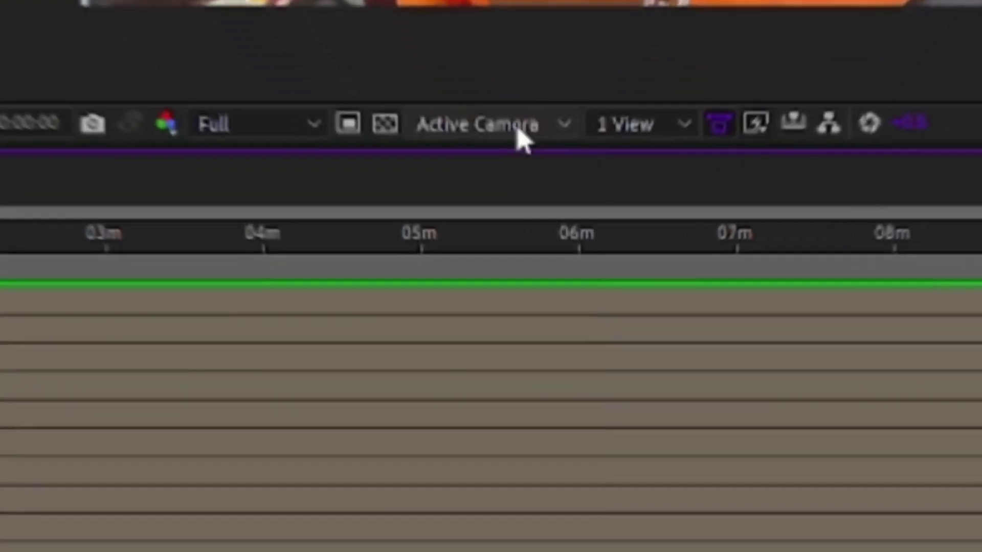
Step: Switch the 3D view to Left and shift the cut-out og layers forward along the Z axis
{"action": "left_click", "coordinate": [547, 338]}
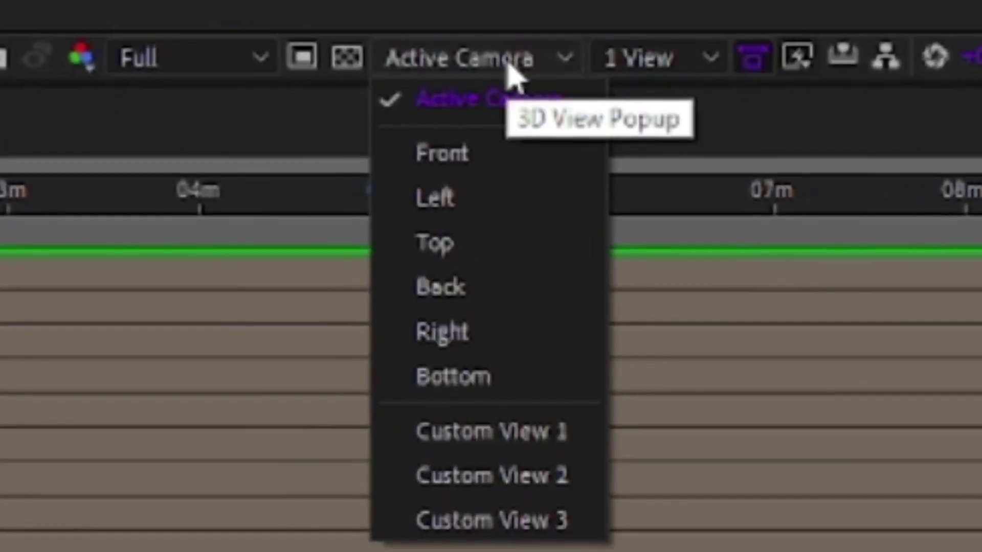
{"action": "left_click", "coordinate": [499, 194]}
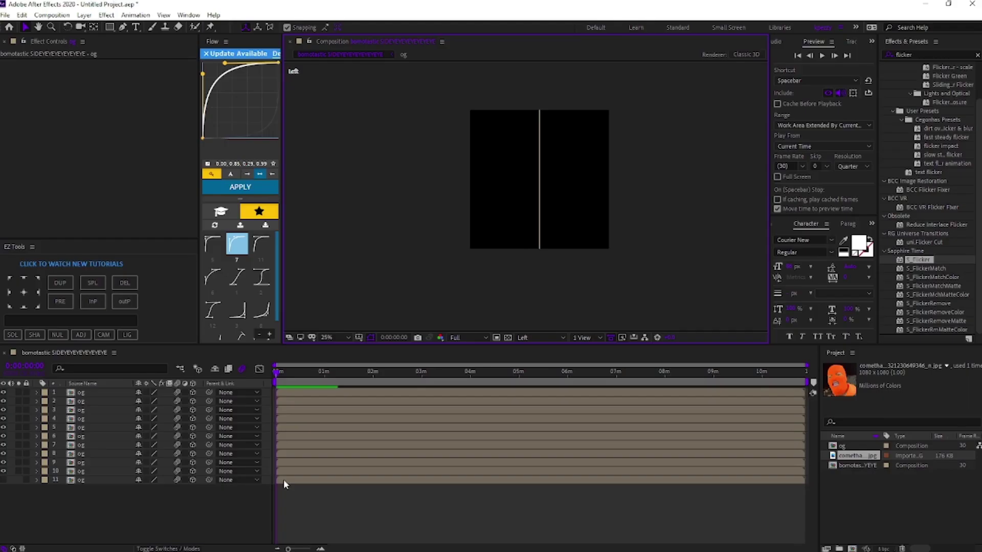
{"action": "left_click", "coordinate": [282, 481]}
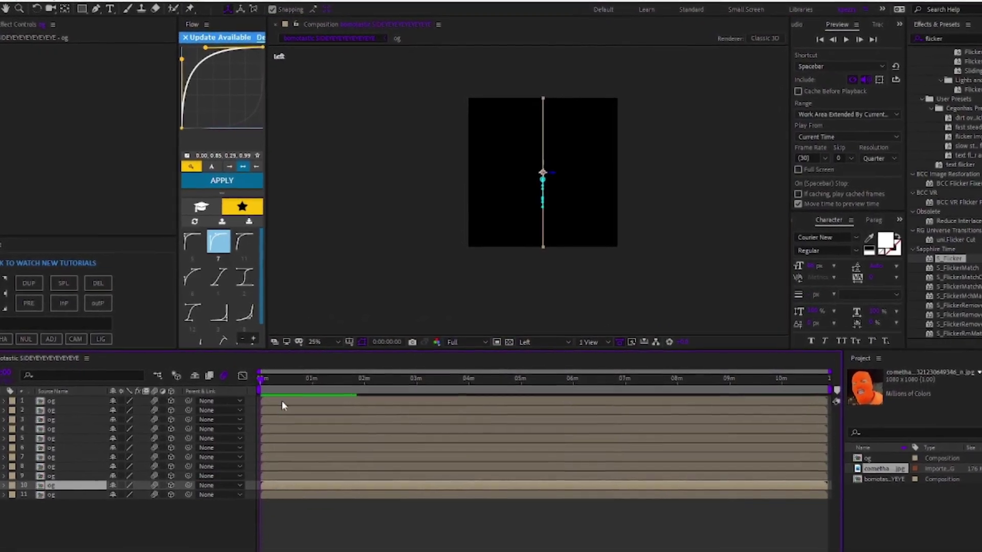
{"action": "left_click", "coordinate": [280, 399], "text": "shift"}
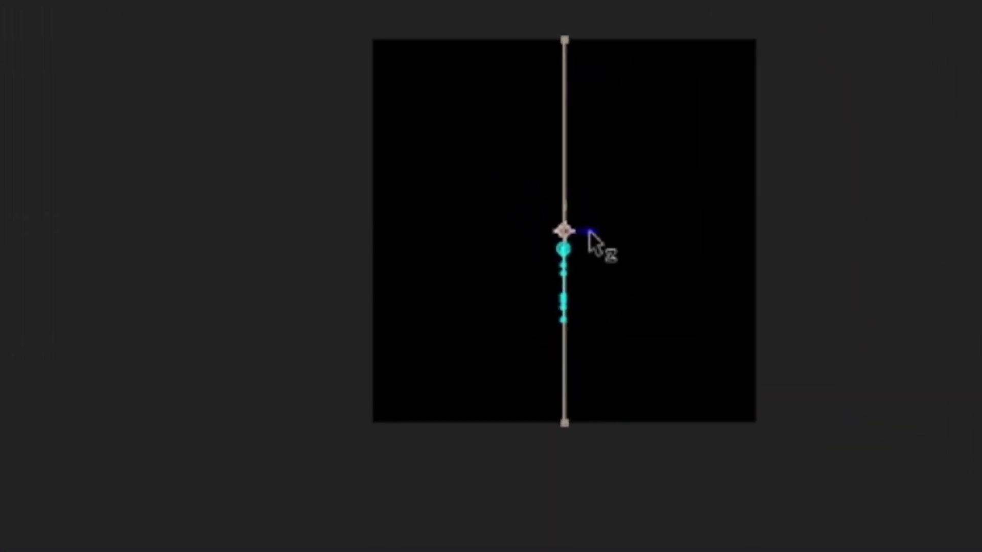
{"action": "left_click_drag", "start_coordinate": [588, 232], "coordinate": [544, 232]}
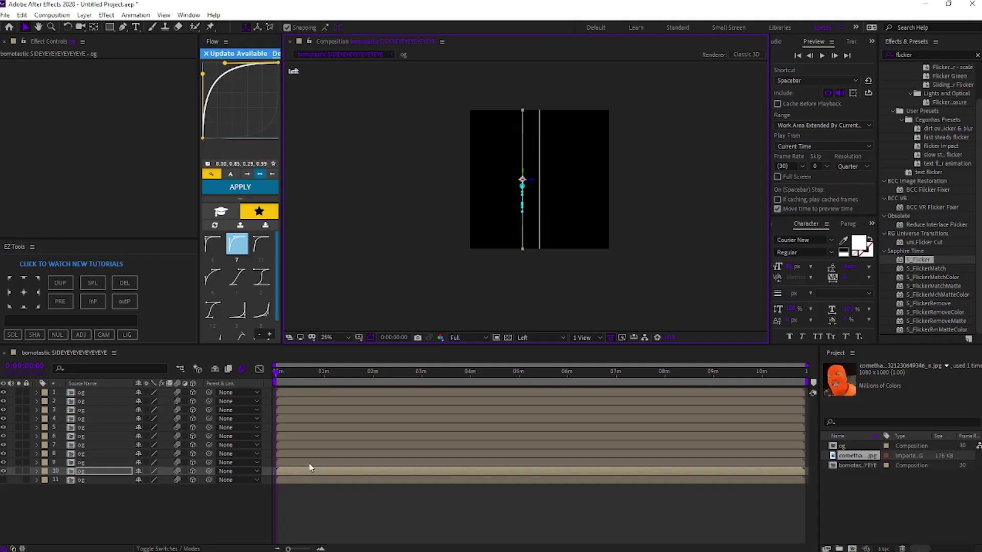
Step: Spread the remaining cut-out og layers along the Z axis at even intervals, each one further forward
{"action": "left_click", "coordinate": [309, 463]}
{"action": "left_click", "coordinate": [286, 469]}
{"action": "left_click_drag", "start_coordinate": [549, 182], "coordinate": [461, 186]}
{"action": "left_click", "coordinate": [286, 445]}
{"action": "left_click", "coordinate": [288, 436]}
{"action": "left_click", "coordinate": [317, 428]}
{"action": "left_click", "coordinate": [379, 419]}
{"action": "left_click_drag", "start_coordinate": [552, 200], "coordinate": [412, 197]}
{"action": "left_click", "coordinate": [380, 410]}
{"action": "left_click", "coordinate": [379, 402]}
Step: Return the 3D view to Active Camera and clear the layer selection
{"action": "left_click", "coordinate": [523, 339]}
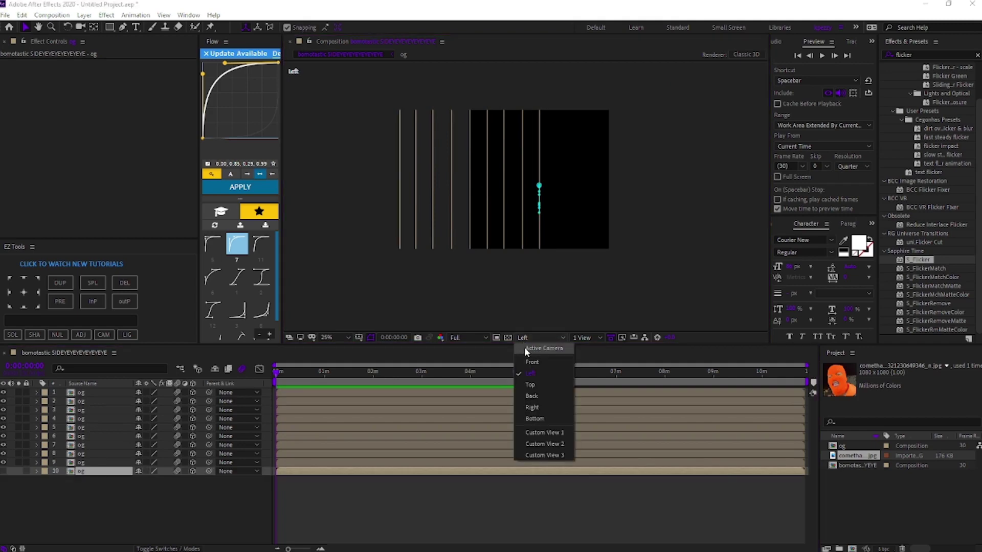
{"action": "left_click", "coordinate": [524, 350]}
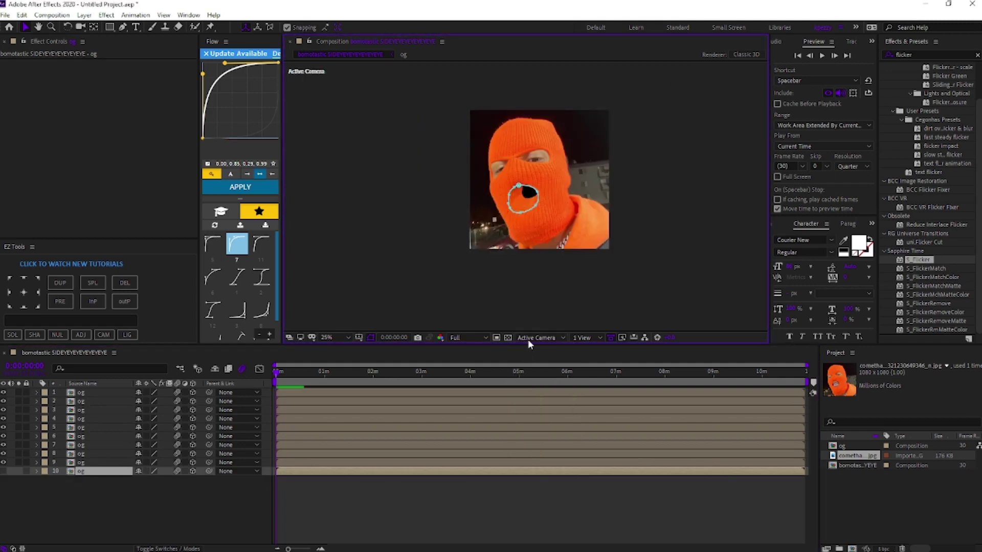
{"action": "left_click", "coordinate": [322, 505]}
{"action": "left_click", "coordinate": [321, 500]}
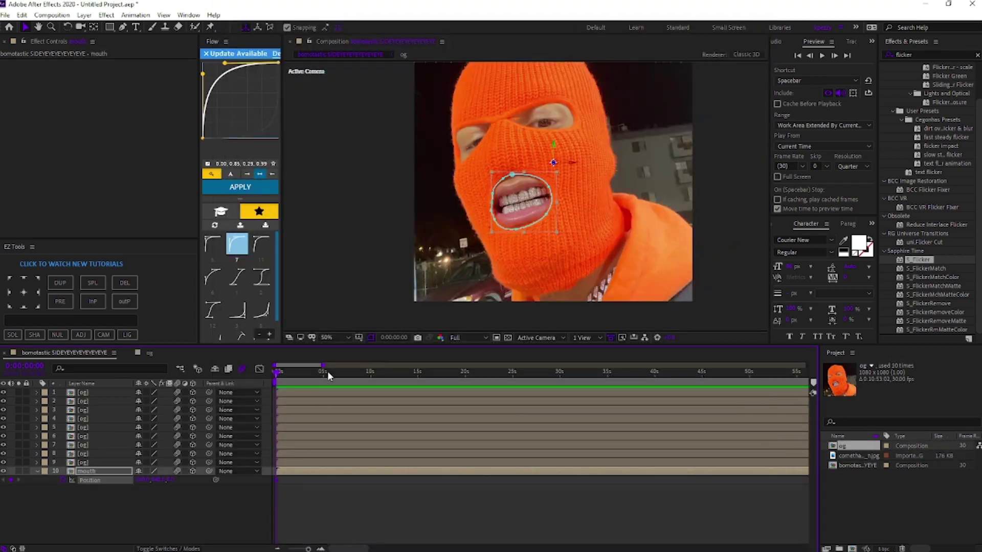
Step: Add a second Position keyframe on the mouth layer that drops the mouth straight down below its opening
{"action": "left_click", "coordinate": [404, 371]}
{"action": "left_click_drag", "start_coordinate": [156, 484], "coordinate": [258, 478]}
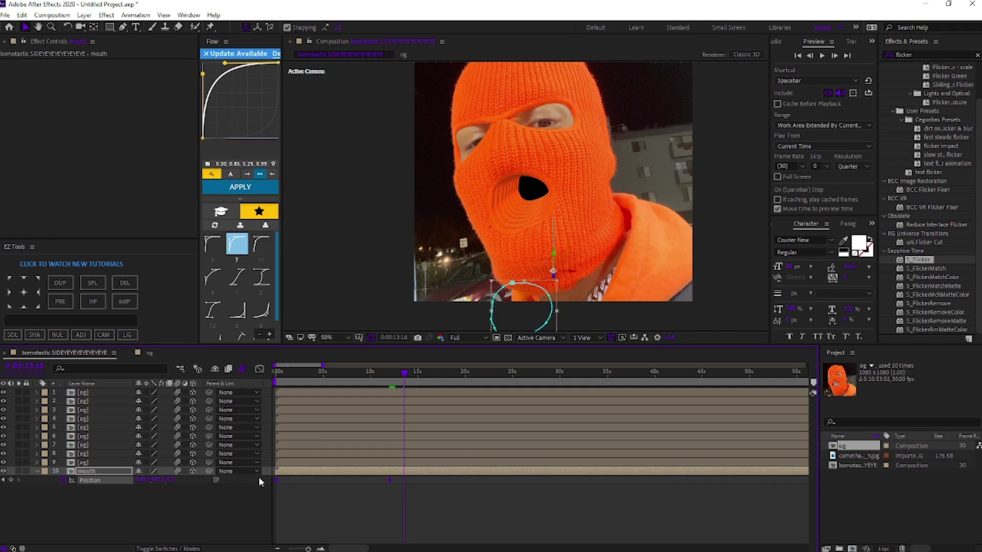
Step: Display the mouth layer's Position animation as a value graph in the Graph Editor
{"action": "left_click", "coordinate": [259, 369]}
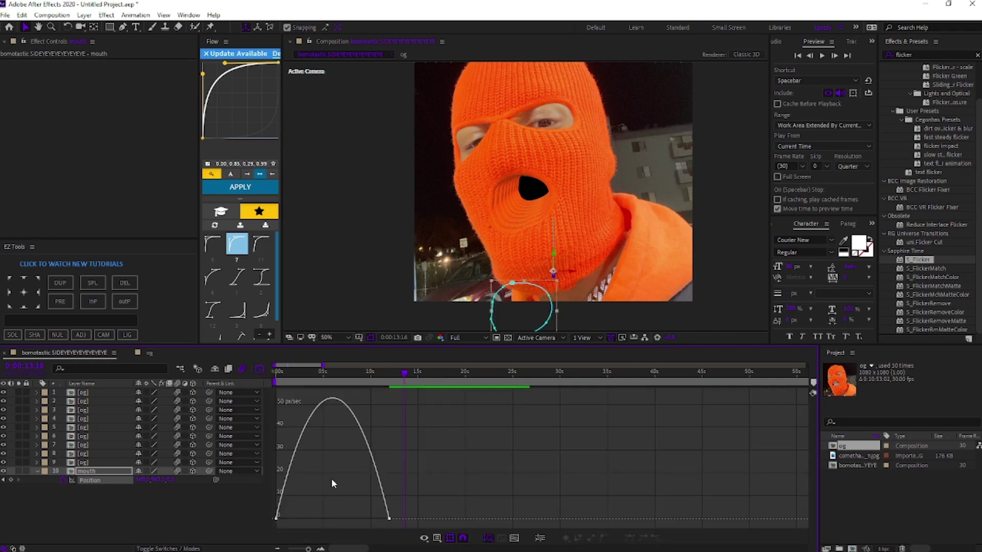
{"action": "right_click", "coordinate": [333, 485]}
{"action": "left_click", "coordinate": [381, 388]}
{"action": "left_click", "coordinate": [347, 491]}
{"action": "left_click", "coordinate": [106, 479]}
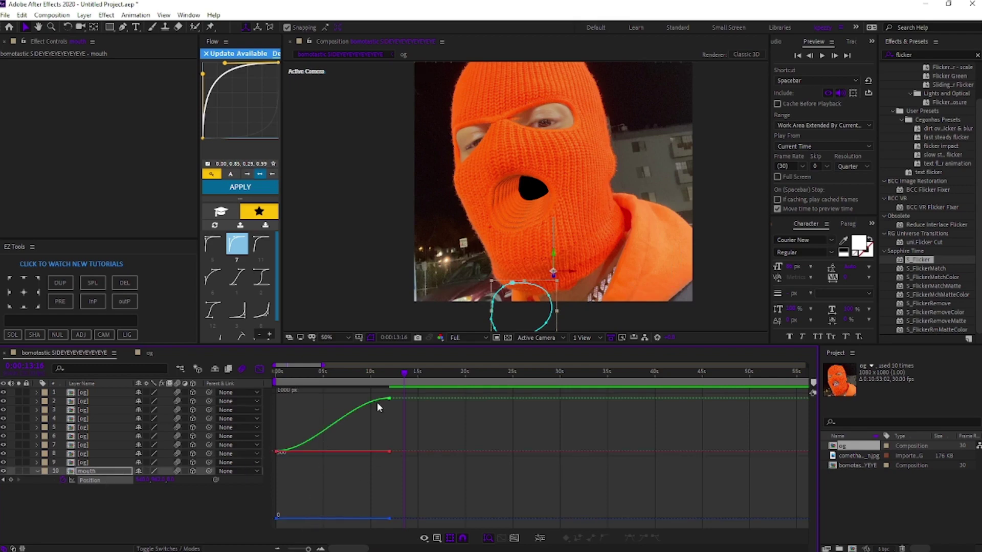
Step: Separate the dimensions of the mouth layer's Position and remove the keyframes from X Position and Z Position
{"action": "right_click", "coordinate": [94, 480]}
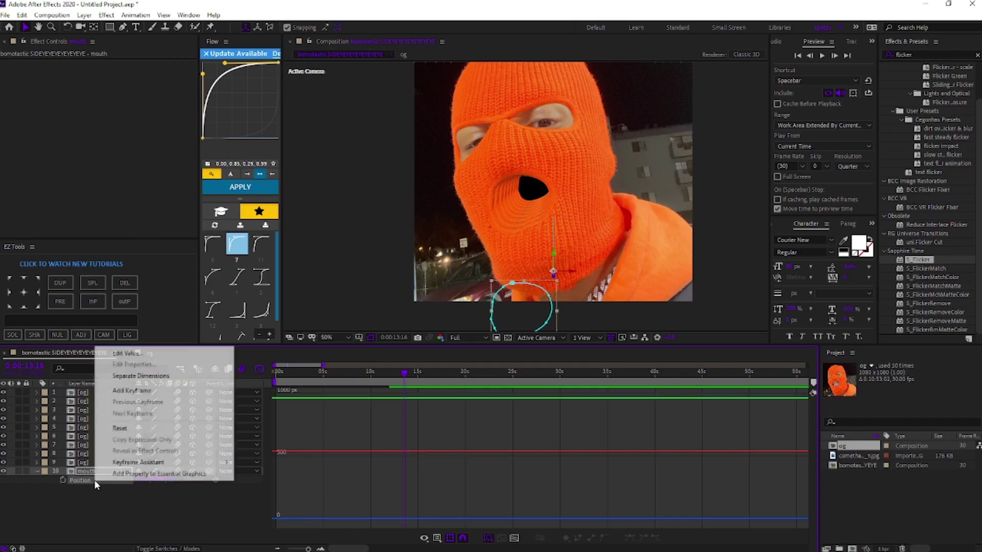
{"action": "left_click", "coordinate": [174, 384]}
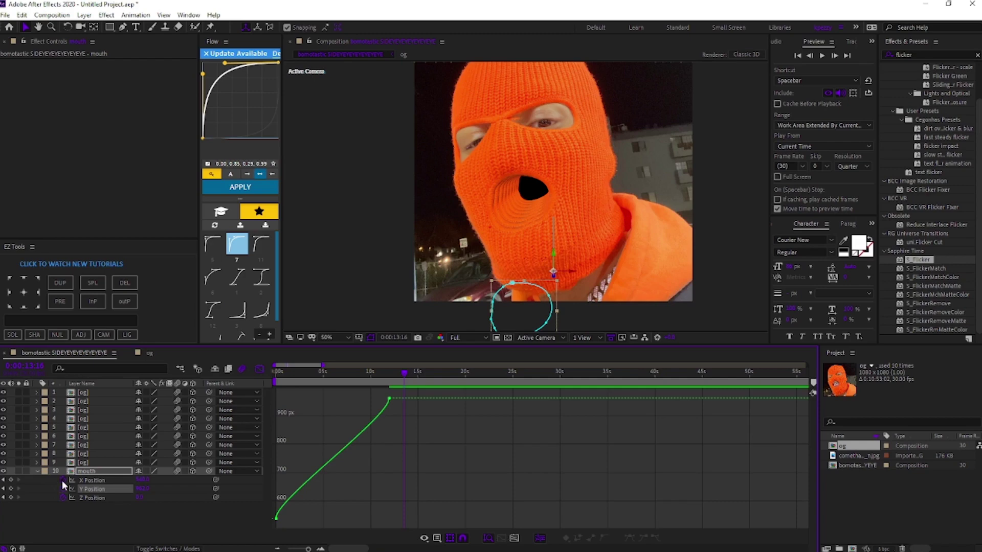
{"action": "left_click", "coordinate": [63, 481]}
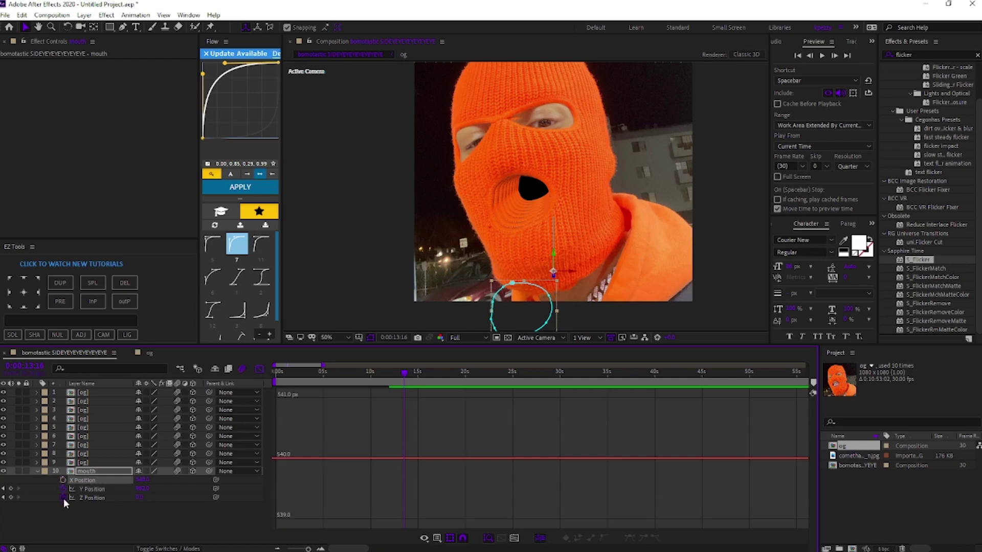
{"action": "left_click", "coordinate": [63, 498]}
Step: Reshape the mouth's Y Position curve so the movement starts fast and eases strongly into the last keyframe
{"action": "left_click", "coordinate": [91, 489]}
{"action": "left_click_drag", "start_coordinate": [388, 420], "coordinate": [285, 399]}
Step: Add a two-node camera named Camera 1 with the 28mm preset to the composition
{"action": "right_click", "coordinate": [341, 387]}
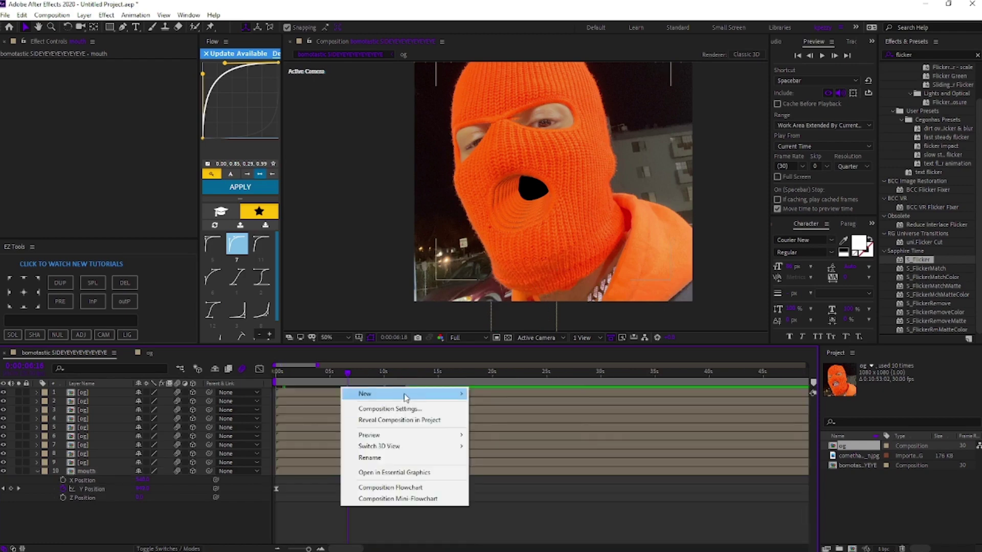
{"action": "mouse_move", "coordinate": [405, 394]}
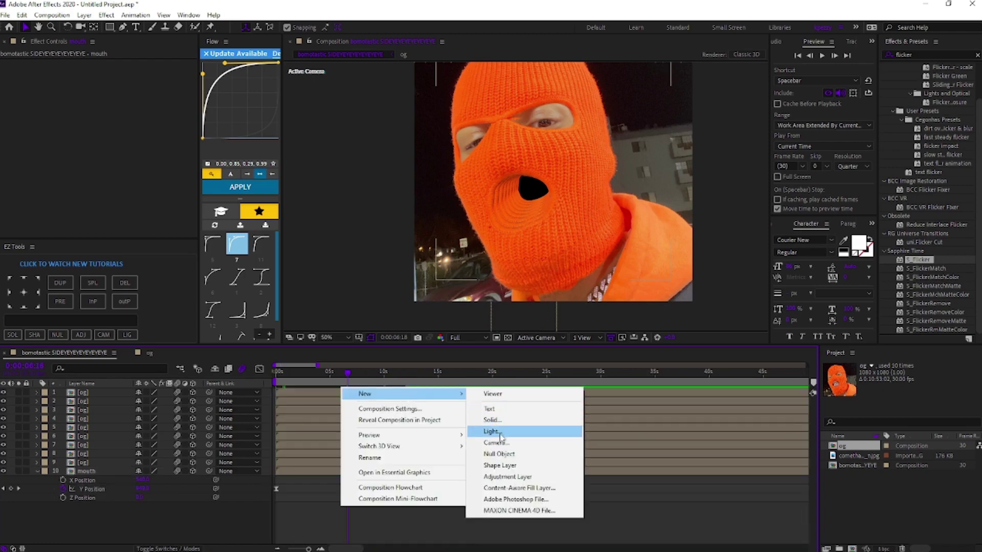
{"action": "left_click", "coordinate": [513, 442]}
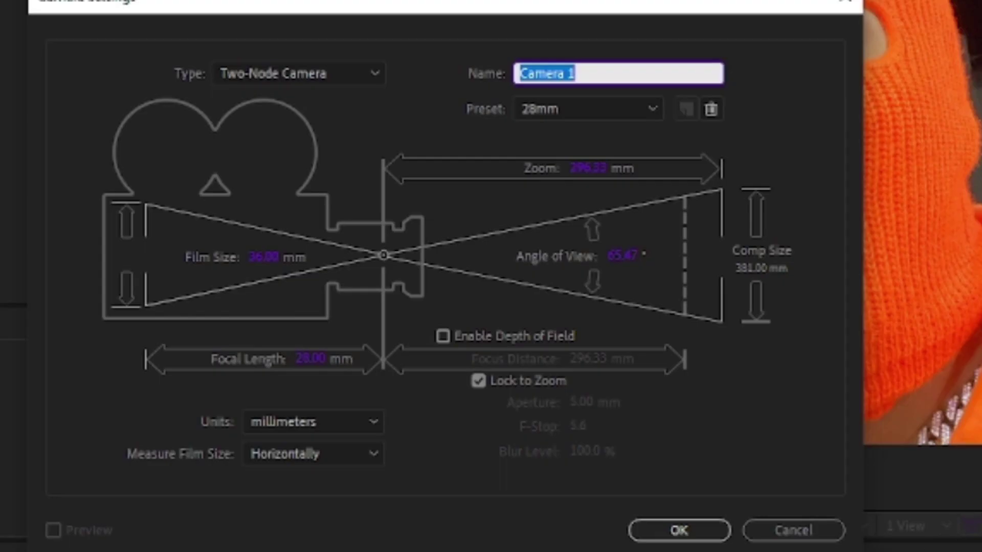
{"action": "left_click", "coordinate": [706, 532]}
Step: Add a null object to the composition and parent Camera 1 to it
{"action": "right_click", "coordinate": [363, 396]}
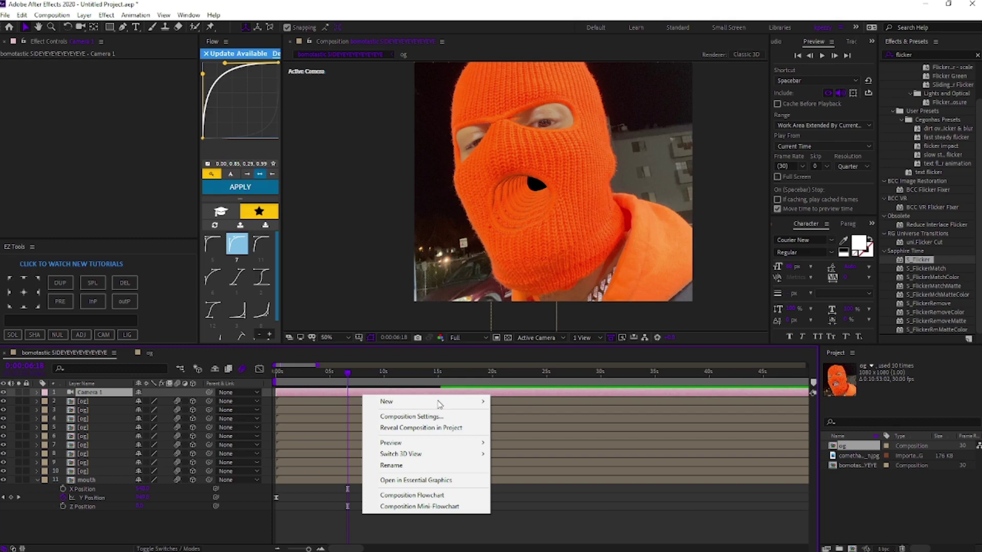
{"action": "left_click", "coordinate": [514, 460]}
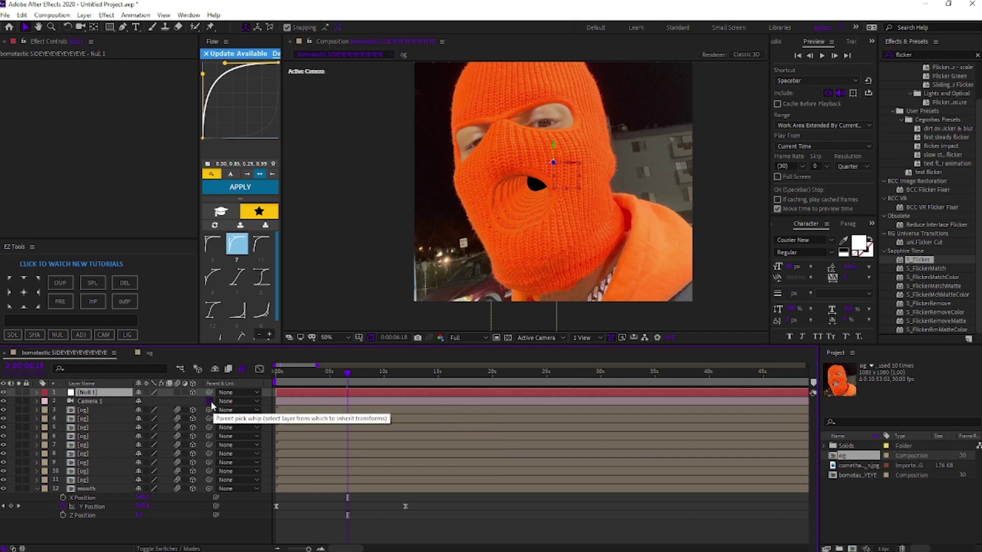
{"action": "left_click_drag", "start_coordinate": [159, 400], "coordinate": [89, 392]}
Step: Reveal the null's Position, Scale and Rotation properties and keyframe them at 0:00:06:18
{"action": "key", "text": "p"}
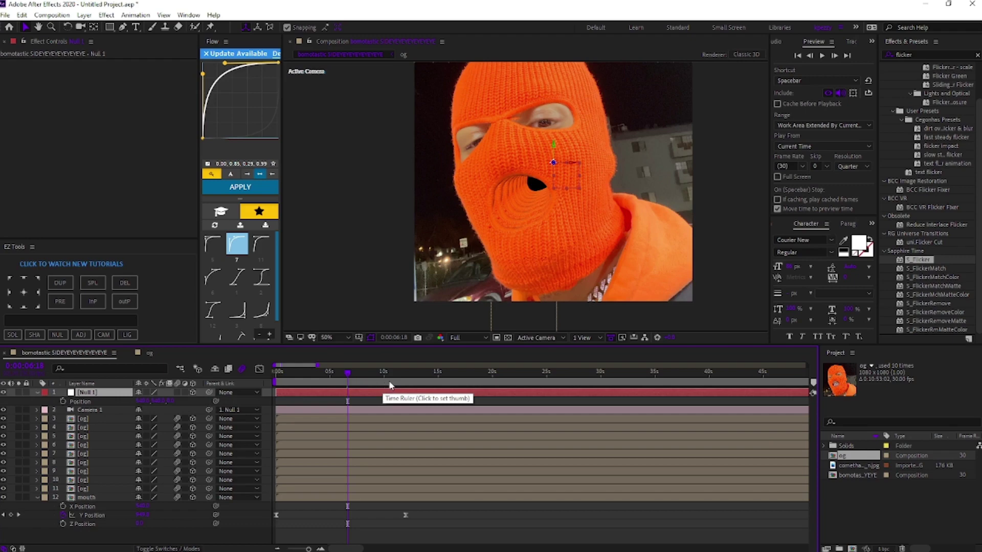
{"action": "key", "text": "shift+r"}
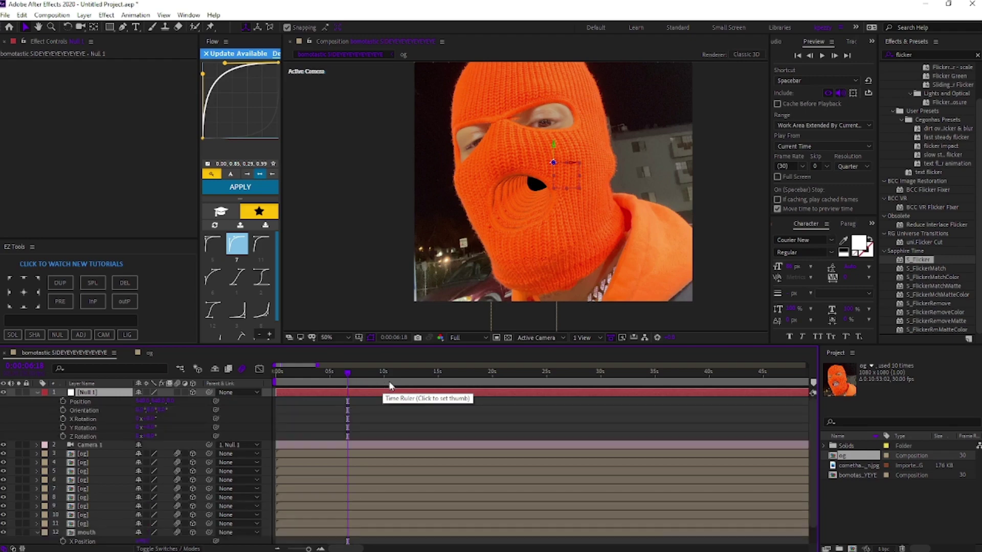
{"action": "key", "text": "shift+s"}
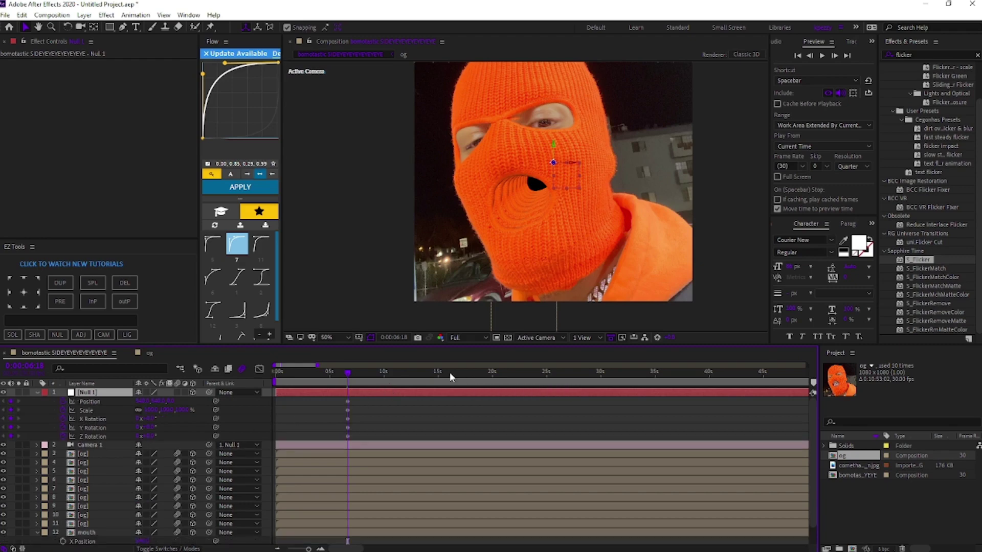
Step: At 0:00:16:02, change the null's Position so the camera pushes into the mouth tunnel with the black hole centred
{"action": "left_click", "coordinate": [449, 377]}
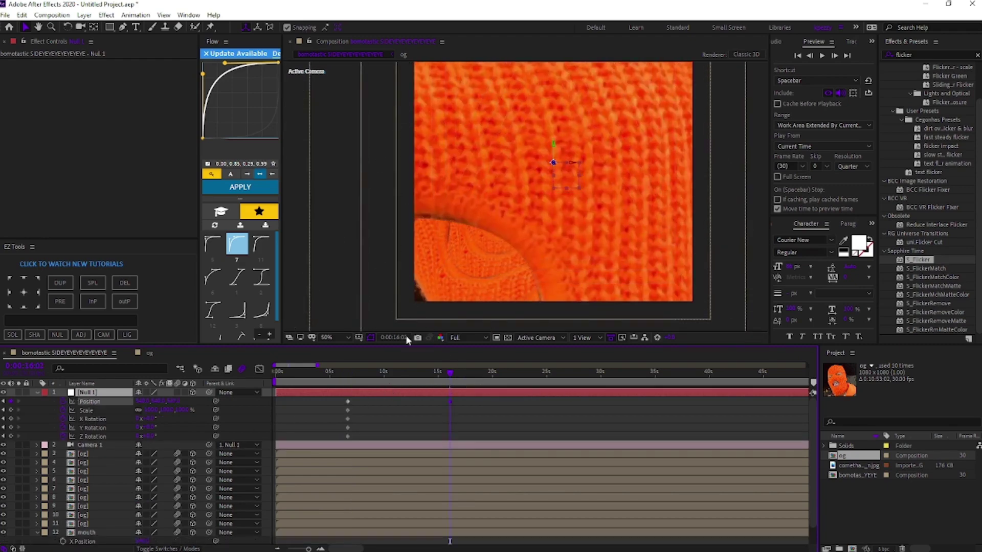
{"action": "left_click_drag", "start_coordinate": [156, 401], "coordinate": [288, 386]}
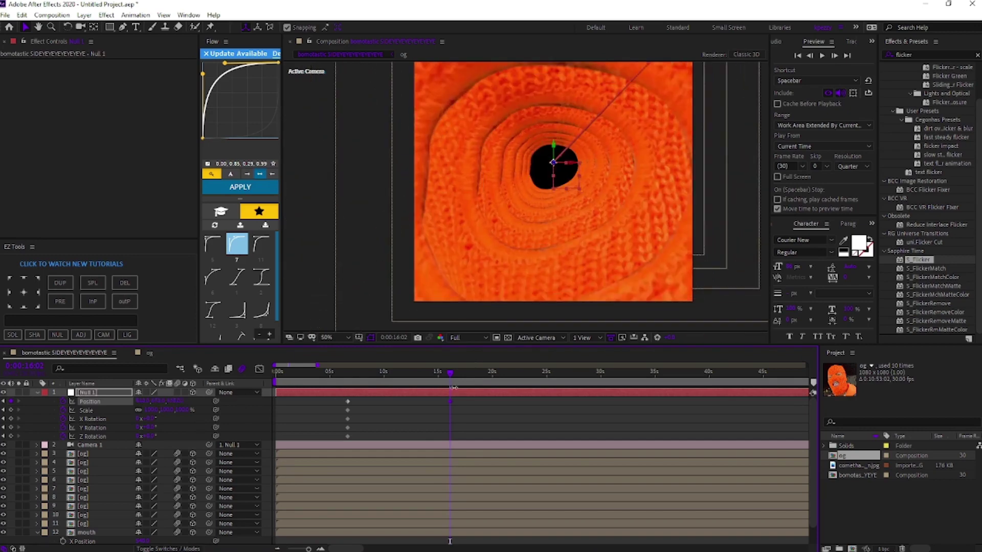
Step: At 0:00:16:02, push the null completely through the mouth's black hole and change its Z Rotation to roll the camera
{"action": "left_click_drag", "start_coordinate": [453, 388], "coordinate": [764, 362]}
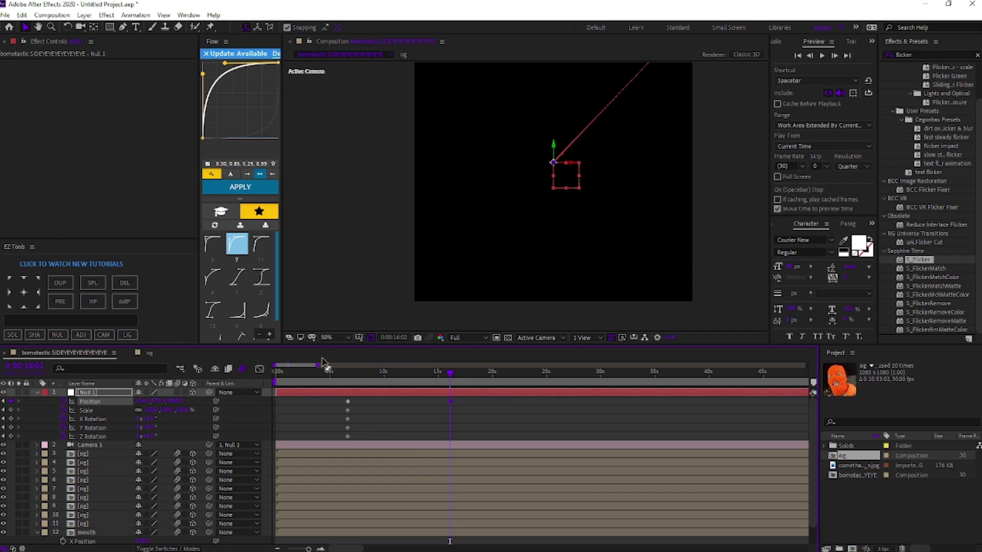
{"action": "left_click", "coordinate": [337, 336]}
{"action": "left_click", "coordinate": [357, 296]}
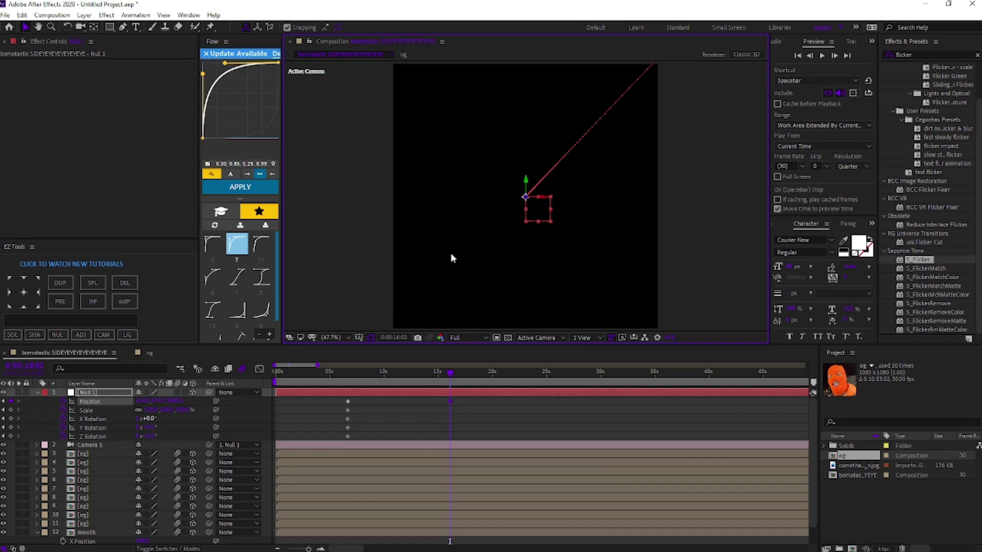
{"action": "scroll", "coordinate": [450, 253], "scroll_direction": "down", "scroll_amount": 2}
{"action": "scroll", "coordinate": [449, 253], "scroll_direction": "down", "scroll_amount": 3}
{"action": "left_click_drag", "start_coordinate": [148, 436], "coordinate": [70, 413]}
Step: Reveal only the null's animated Position and Z Rotation and apply Easy Ease to their keyframes
{"action": "key", "text": "u"}
{"action": "key", "text": "u"}
{"action": "left_click_drag", "start_coordinate": [333, 408], "coordinate": [545, 420]}
{"action": "key", "text": "F9"}
Step: Display the null's Position and Z Rotation animation as a speed graph and select their starting keyframes
{"action": "left_click", "coordinate": [259, 369]}
{"action": "key", "text": "shift+F3"}
{"action": "right_click", "coordinate": [369, 379]}
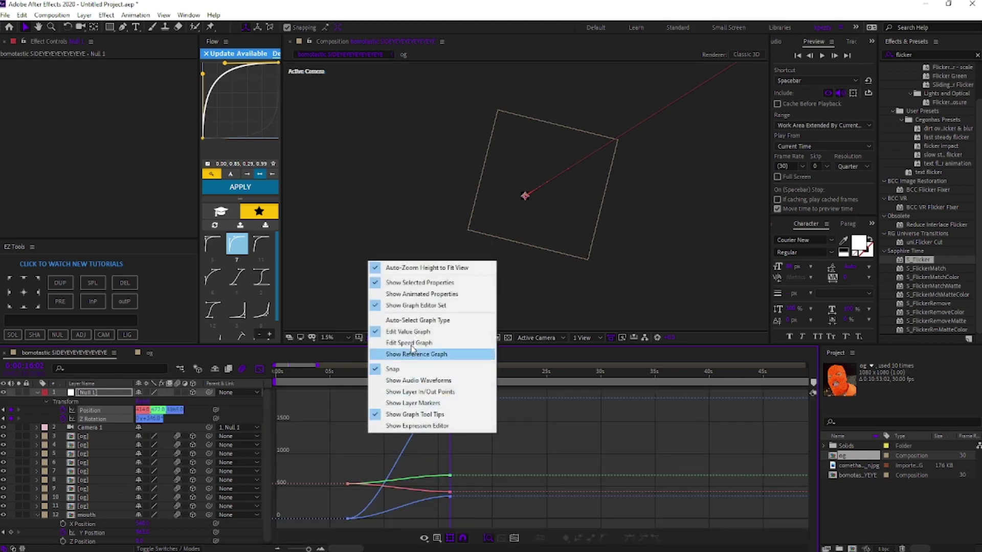
{"action": "left_click", "coordinate": [407, 342]}
{"action": "left_click_drag", "start_coordinate": [318, 500], "coordinate": [391, 519]}
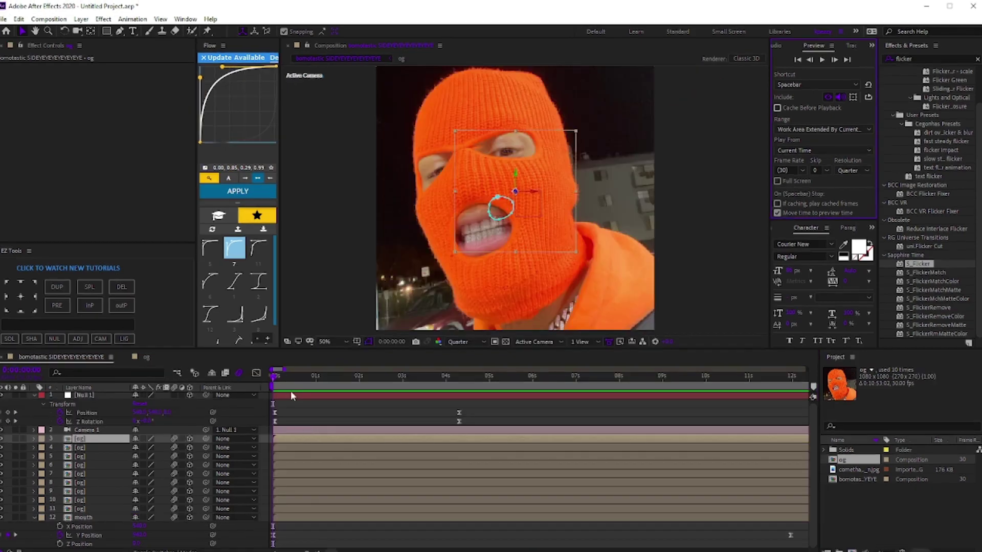
Step: Preview the camera flight from the start of the composition and scrub past two seconds to check the motion
{"action": "key", "text": "space"}
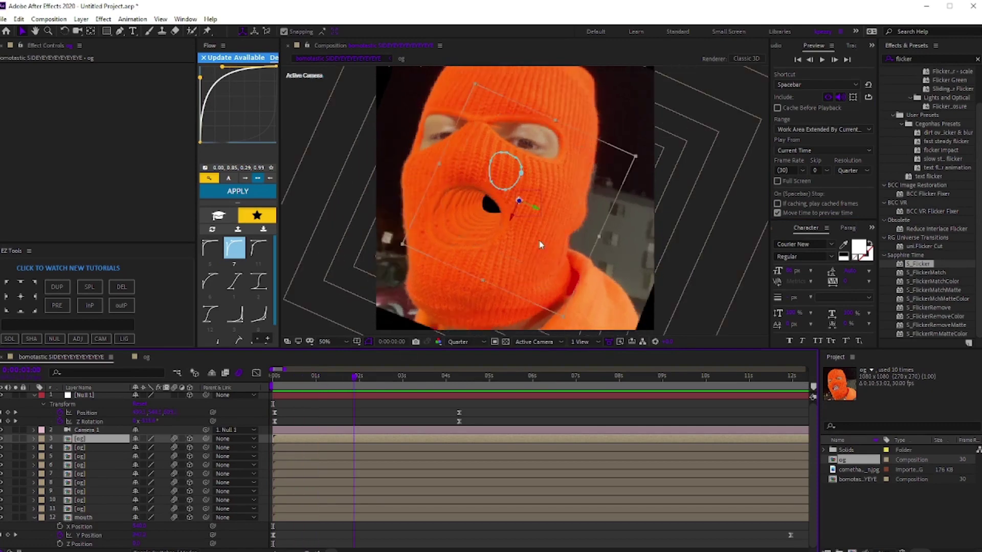
{"action": "left_click_drag", "start_coordinate": [356, 377], "coordinate": [379, 380]}
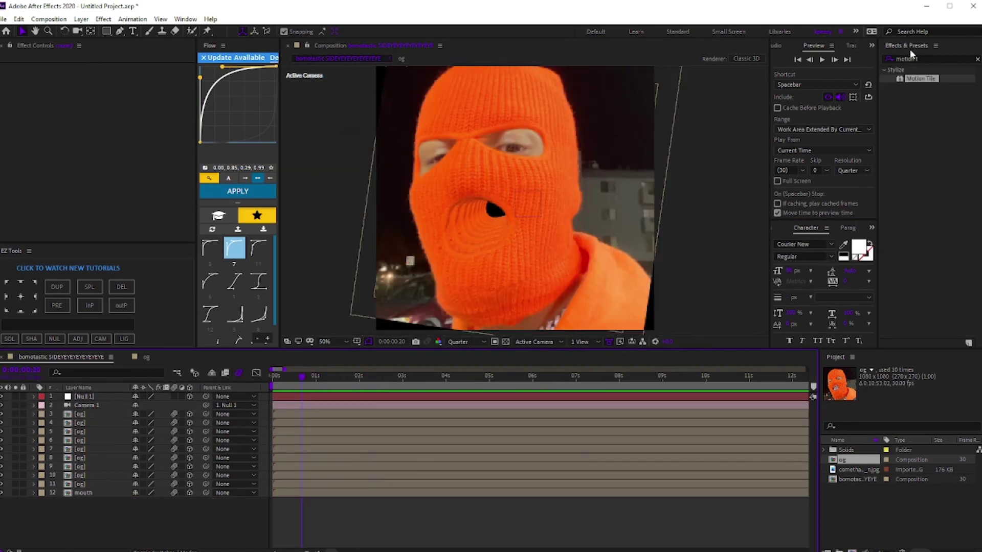
Step: Apply the Motion Tile effect to the bottommost og layer, just above the mouth layer, and enable Mirror Edges
{"action": "left_click_drag", "start_coordinate": [920, 79], "coordinate": [297, 484]}
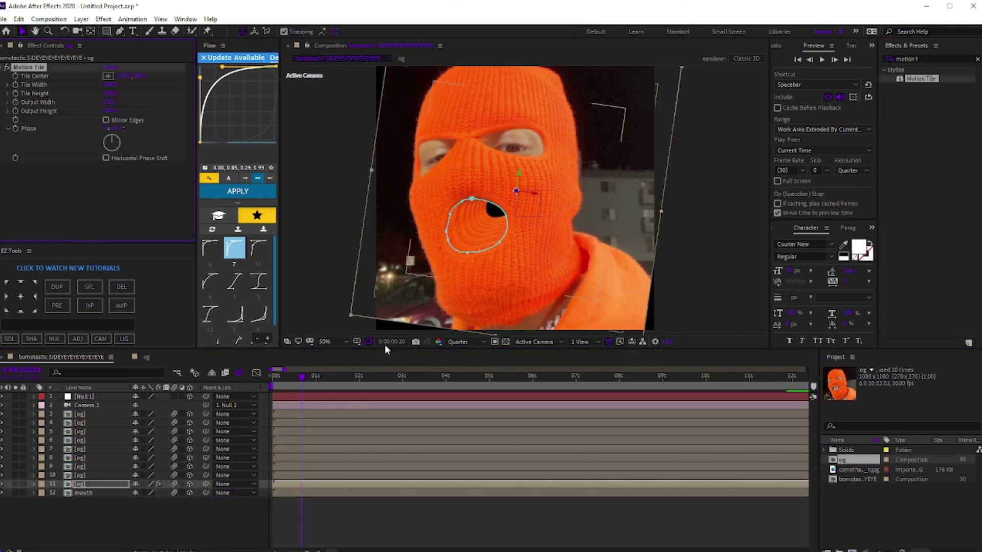
{"action": "left_click", "coordinate": [106, 120]}
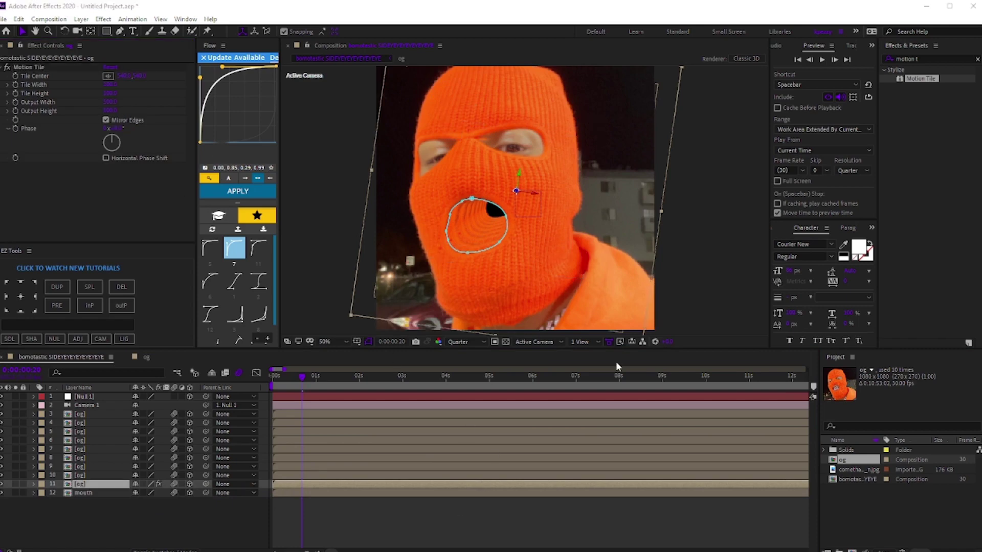